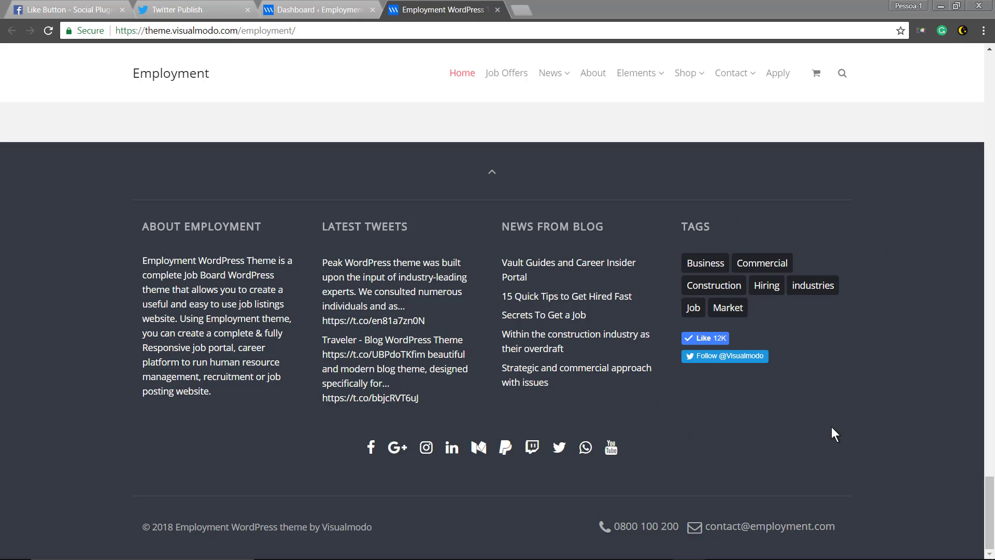
click(702, 350)
click(71, 12)
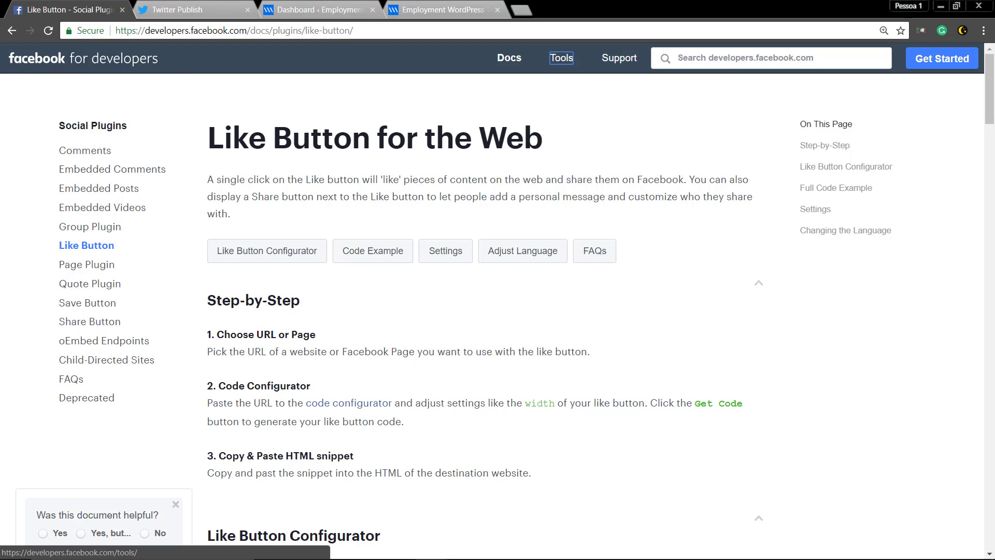
scroll(292, 309, down, 4)
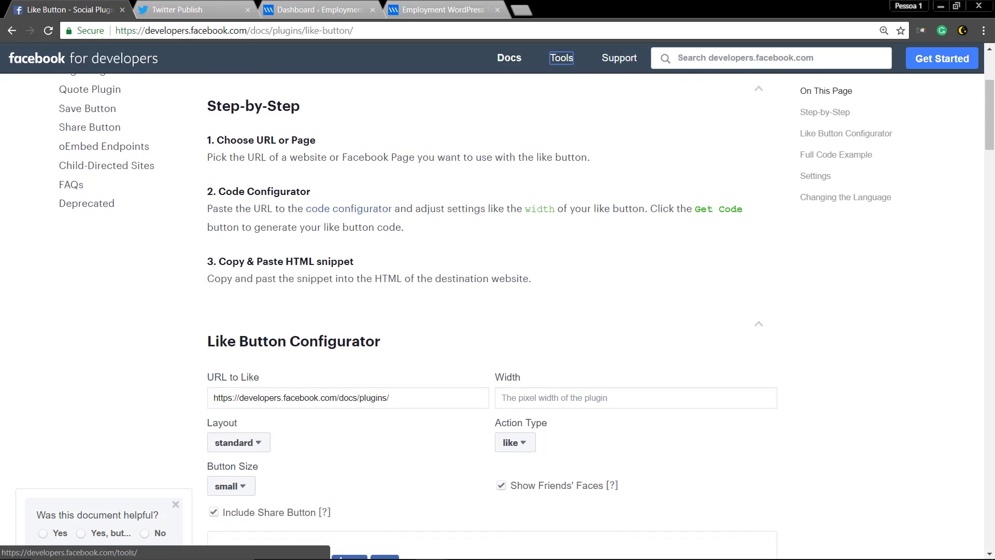
drag(238, 397, 280, 398)
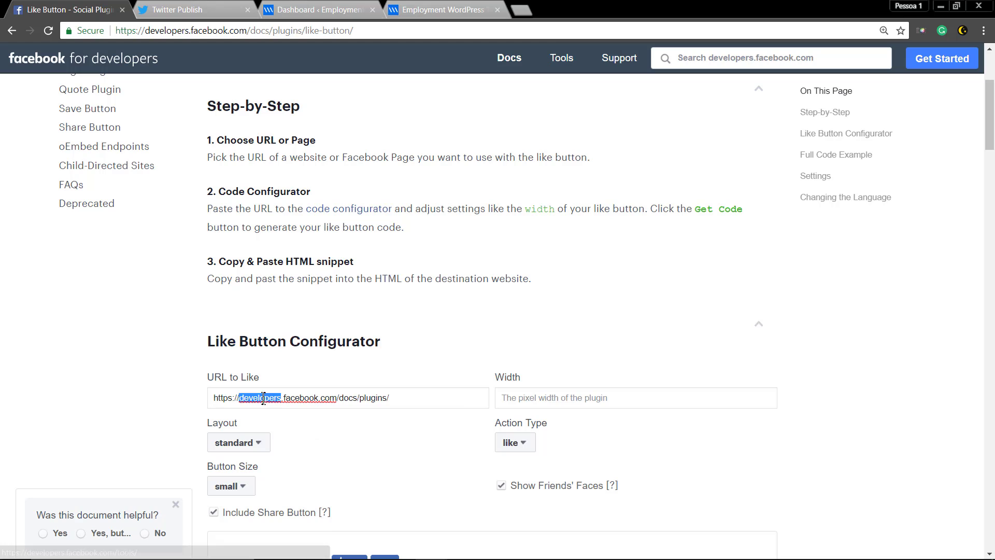
key(BackSpace)
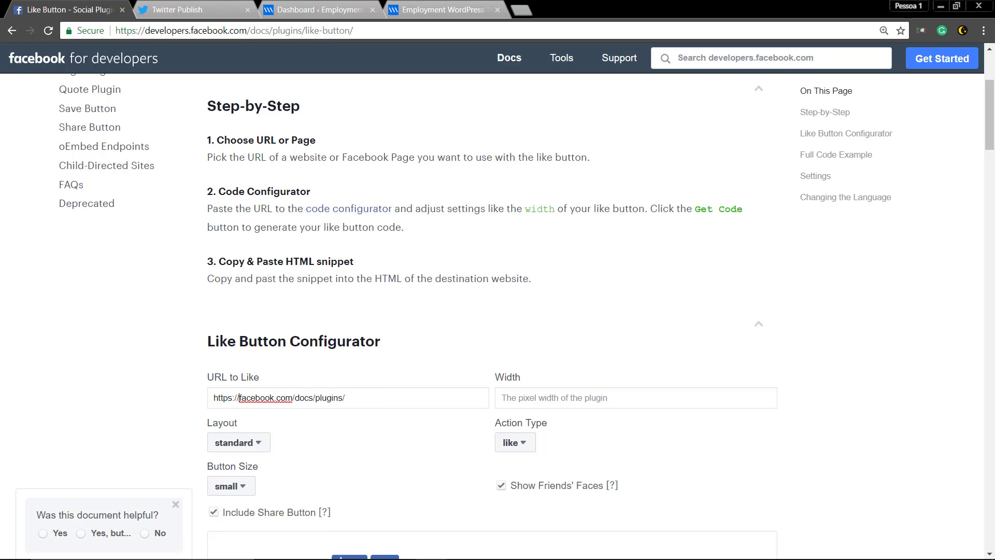
drag(345, 397, 299, 397)
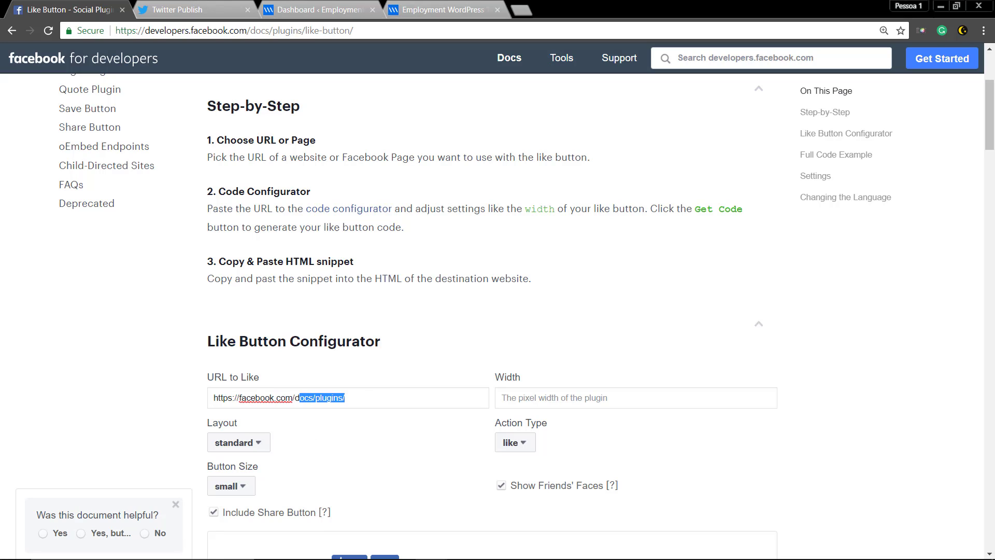
click(321, 418)
Step: Set the Like button layout to button_count and remove the Share button
scroll(371, 393, down, 3)
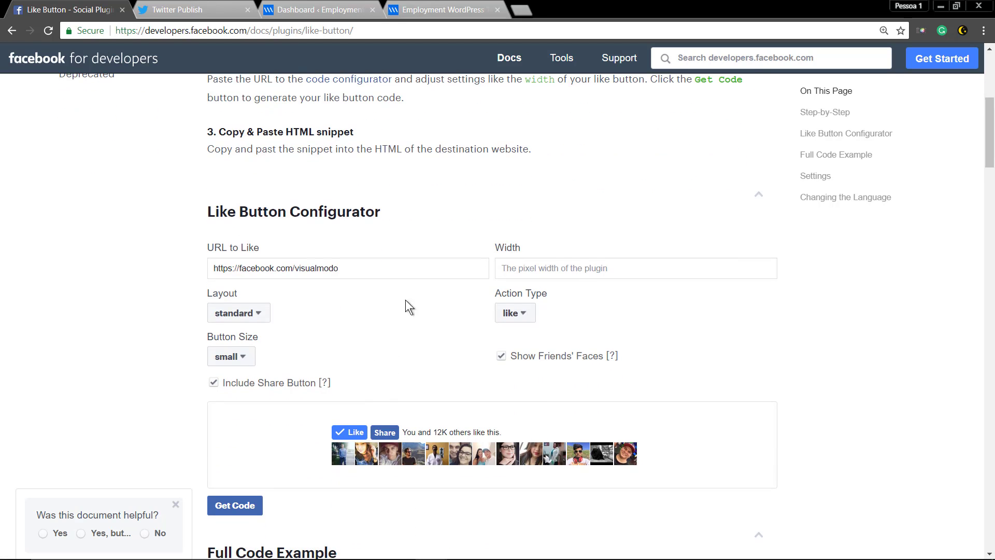
click(520, 314)
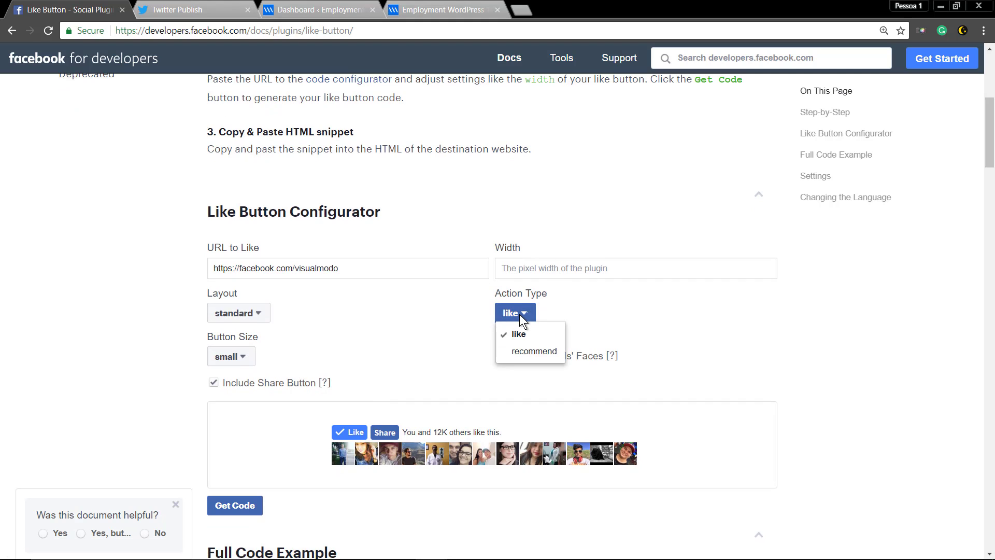
click(471, 317)
click(232, 317)
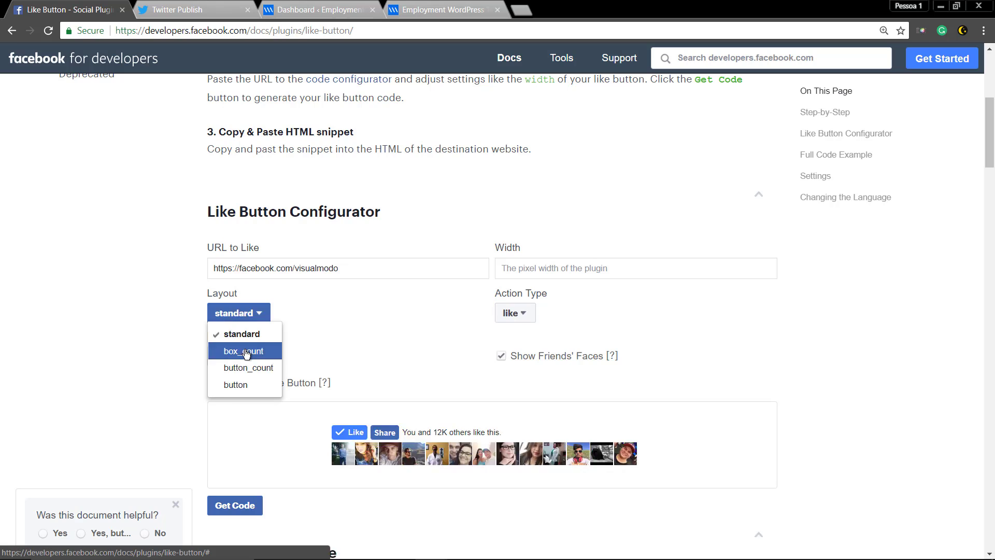
click(245, 350)
click(254, 314)
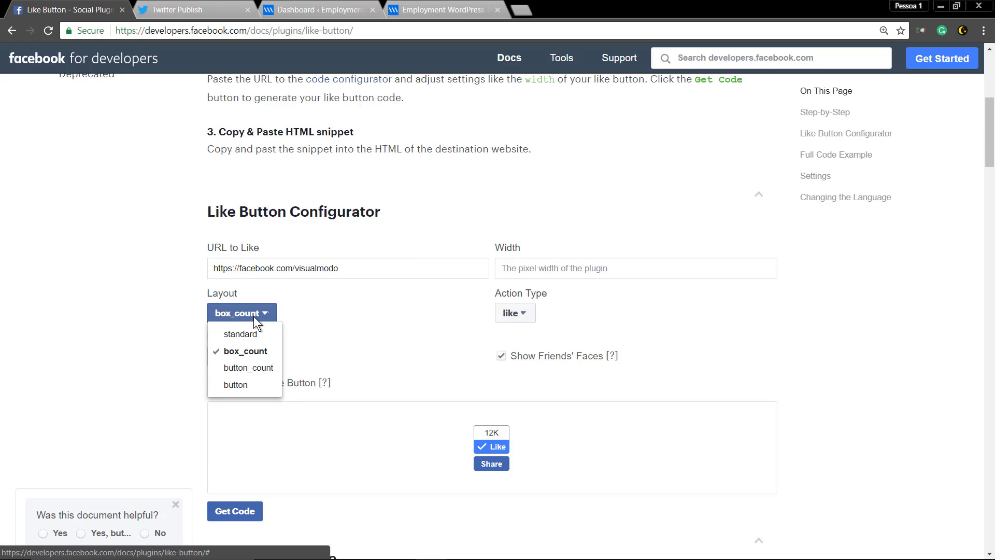
click(253, 367)
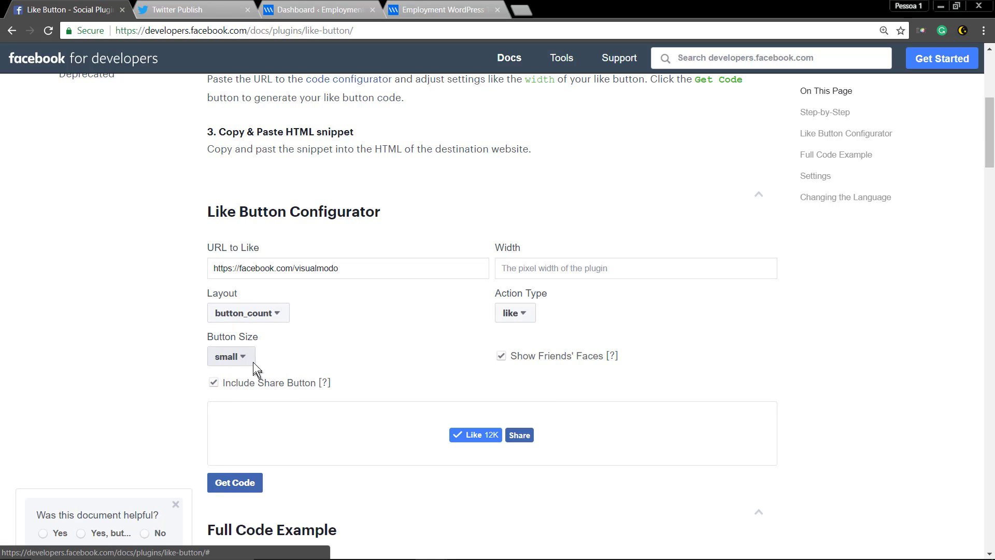
click(213, 383)
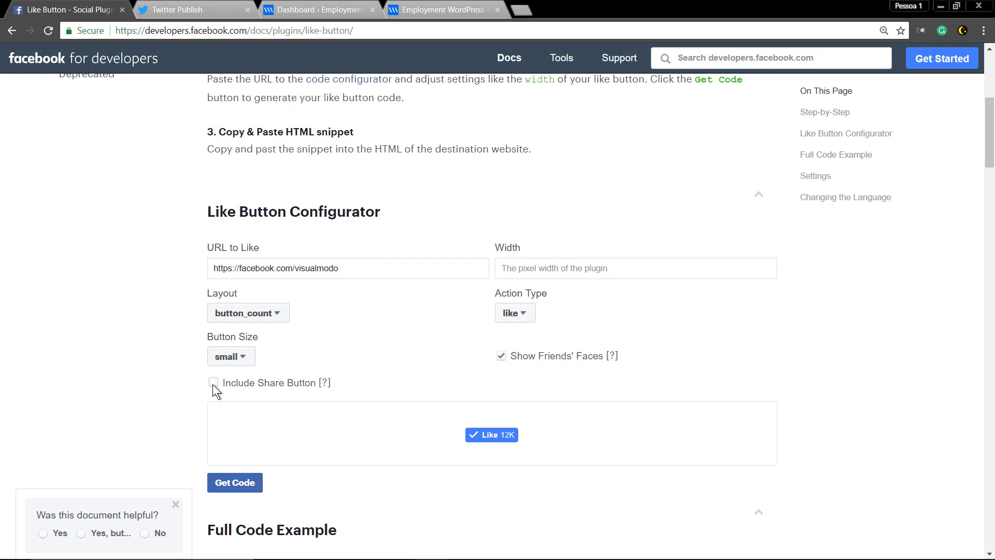
Step: Generate the Like button code, copy its JavaScript SDK snippet, and return to the WordPress dashboard
click(231, 491)
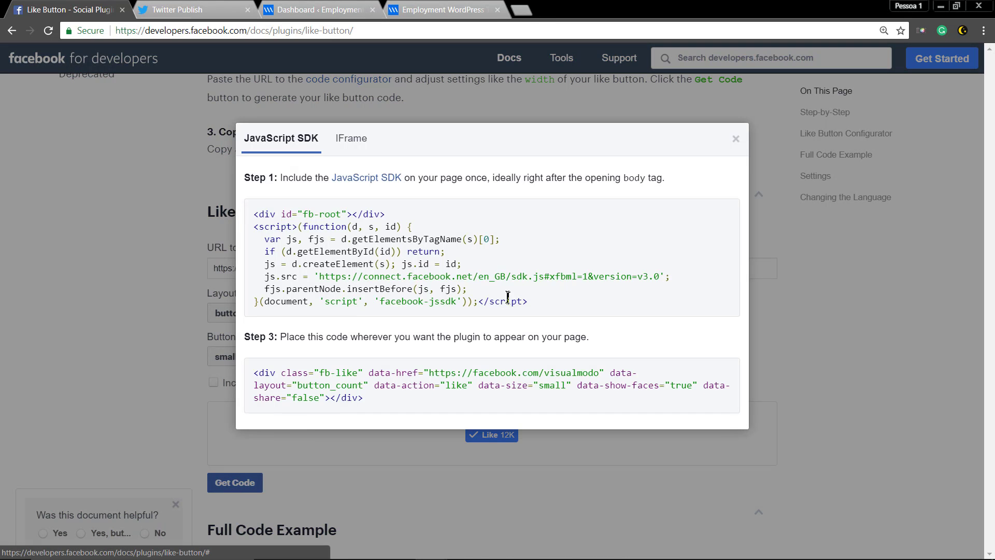
drag(539, 306, 249, 221)
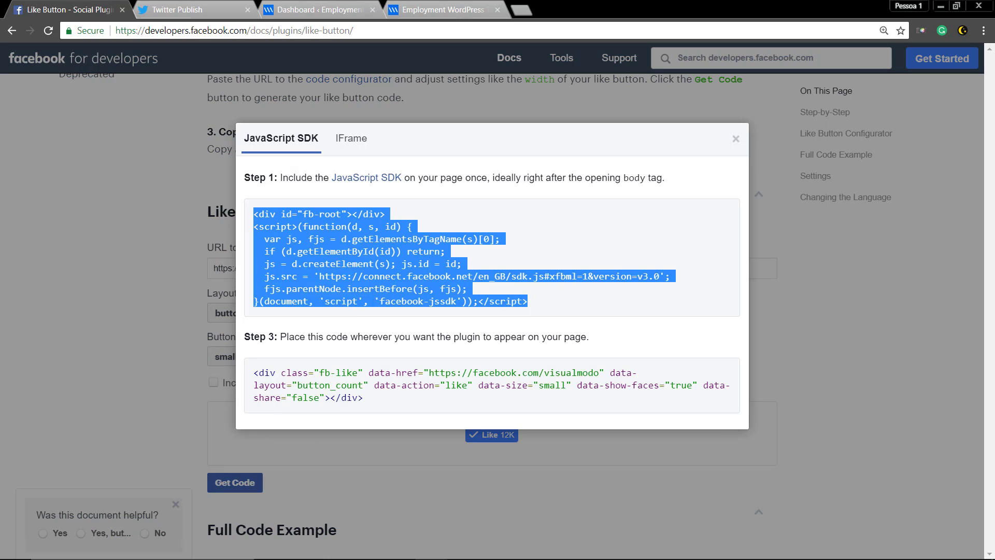
right_click(329, 244)
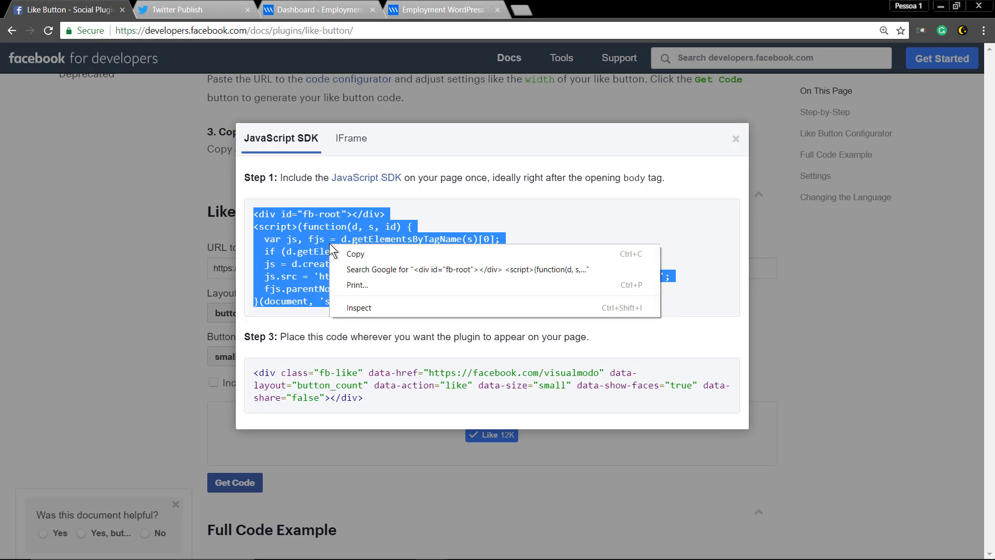
click(359, 255)
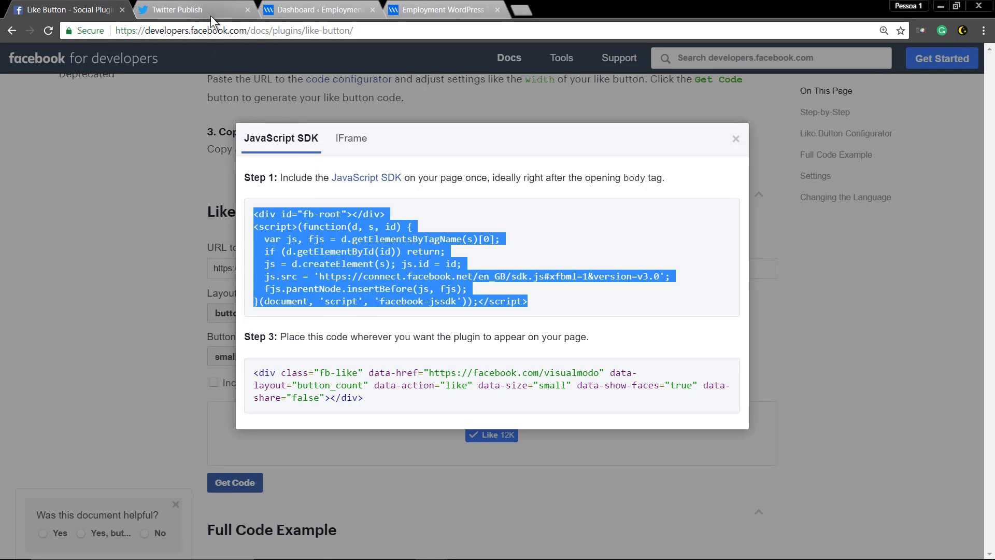
click(300, 13)
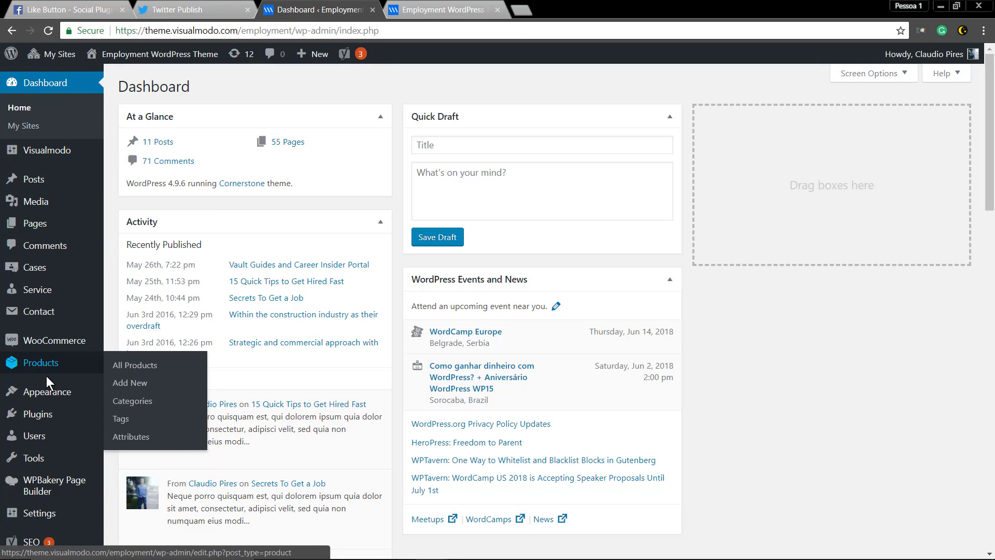
Step: Go to Appearance > Widgets and scroll down to the Custom HTML widget
mouse_move(48, 388)
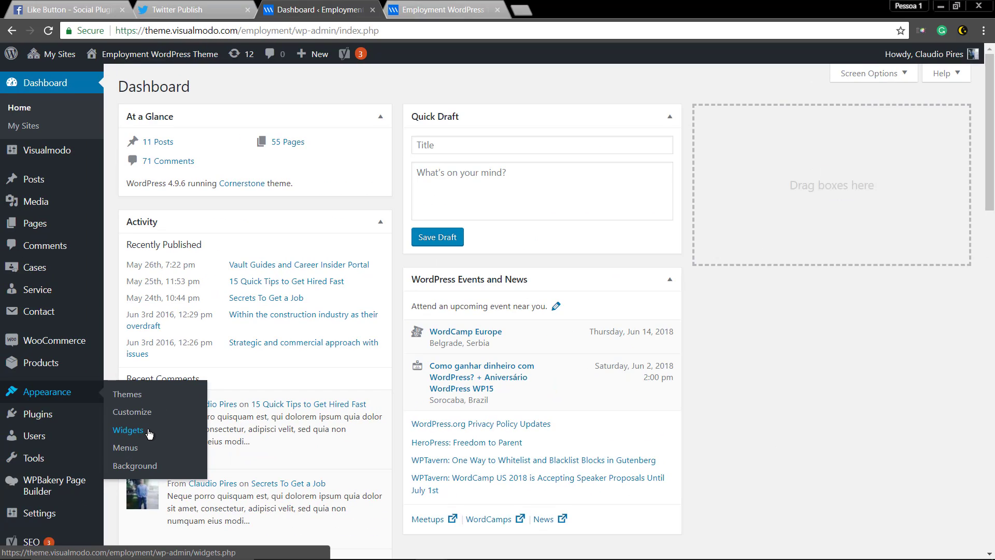
click(150, 433)
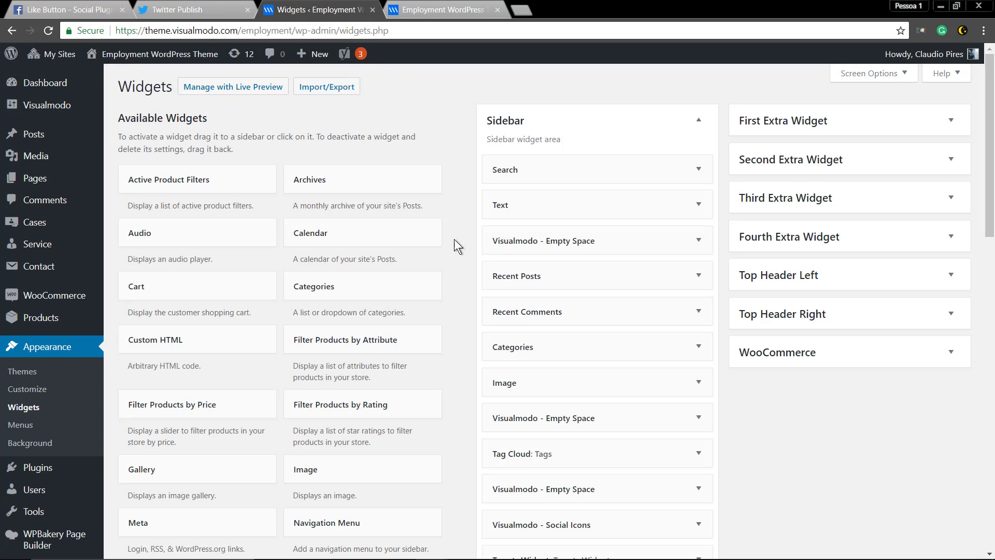
scroll(256, 262, down, 1)
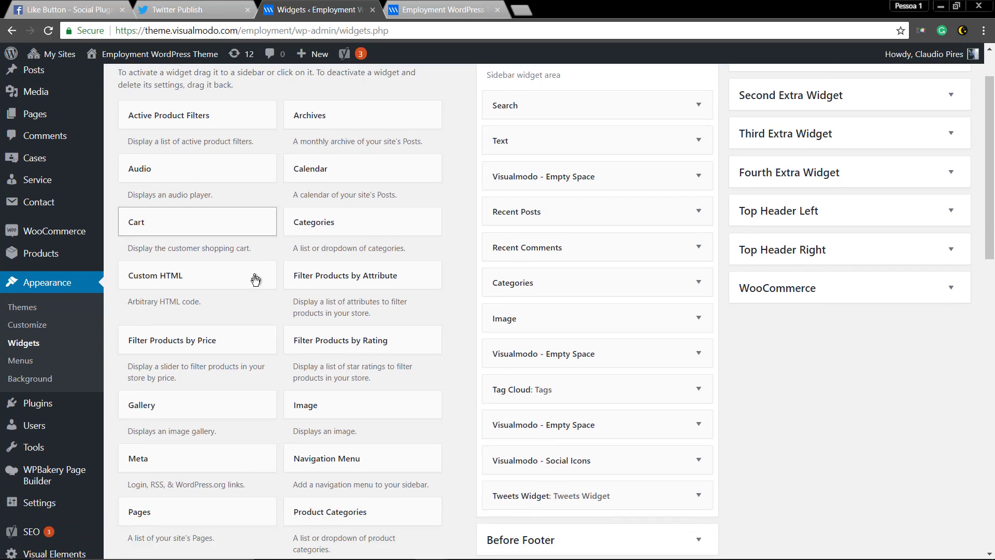
scroll(255, 279, down, 2)
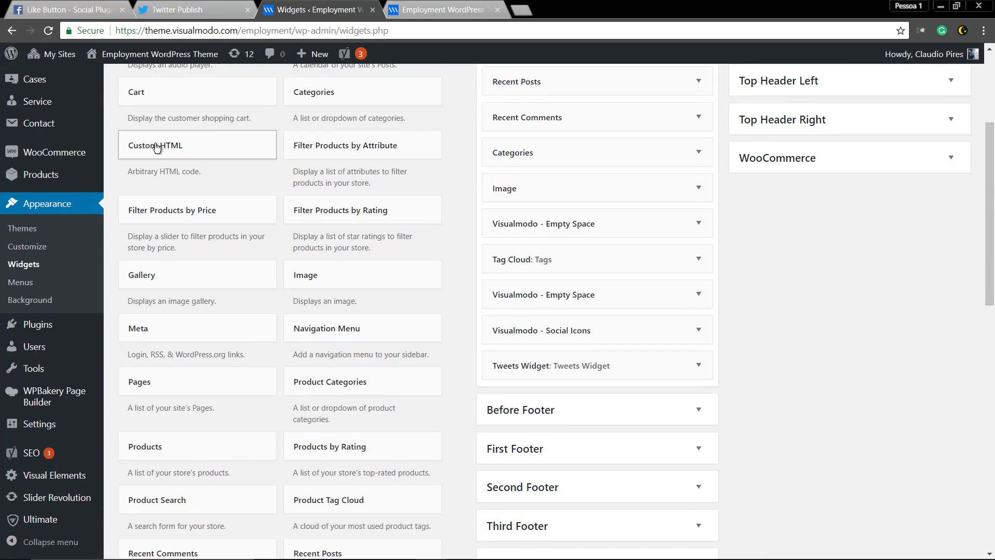
Step: Add a Custom HTML widget to Fourth Footer and paste the Facebook SDK script into its content
drag(157, 149, 580, 456)
scroll(339, 293, down, 3)
scroll(617, 404, down, 3)
scroll(606, 415, down, 2)
scroll(483, 427, down, 2)
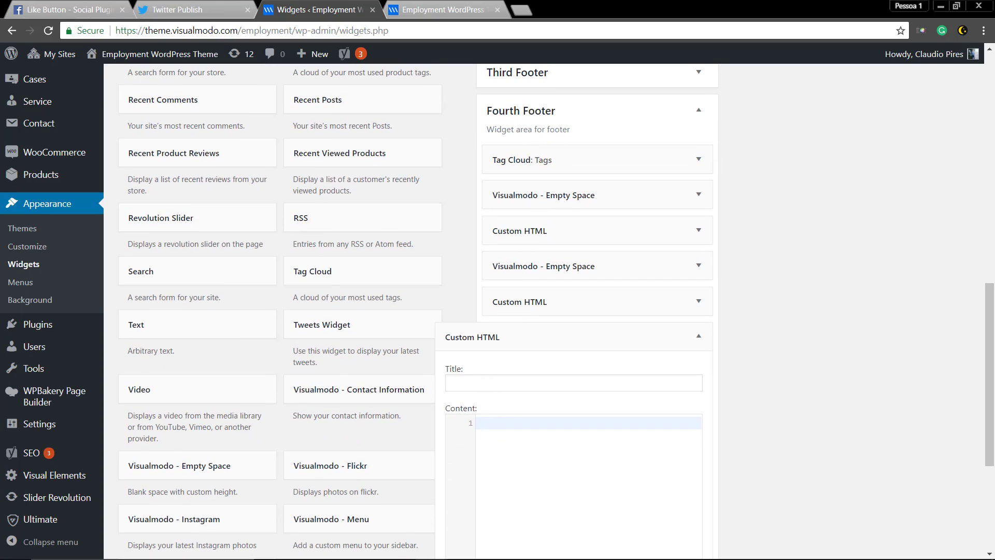
click(573, 382)
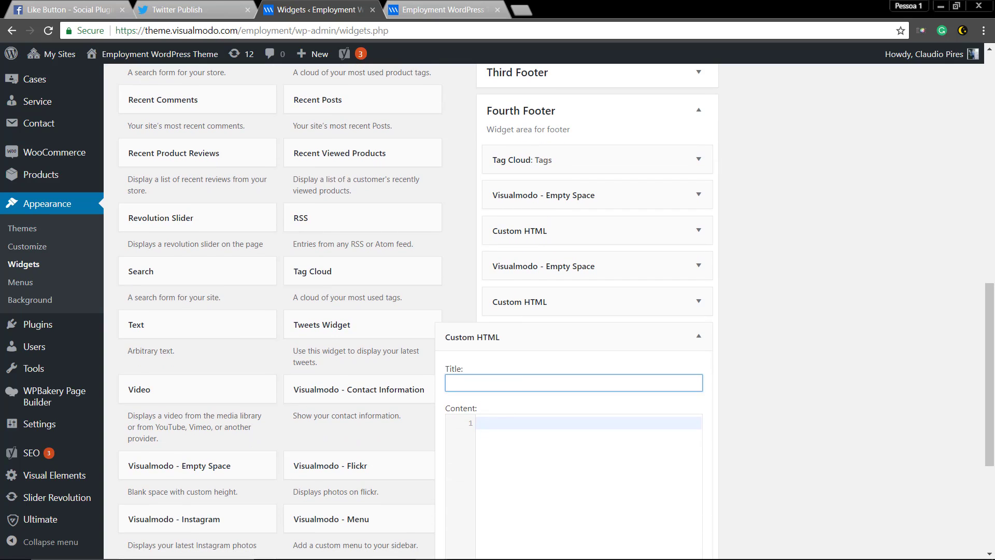
scroll(556, 311, down, 1)
click(479, 358)
key(ctrl+v)
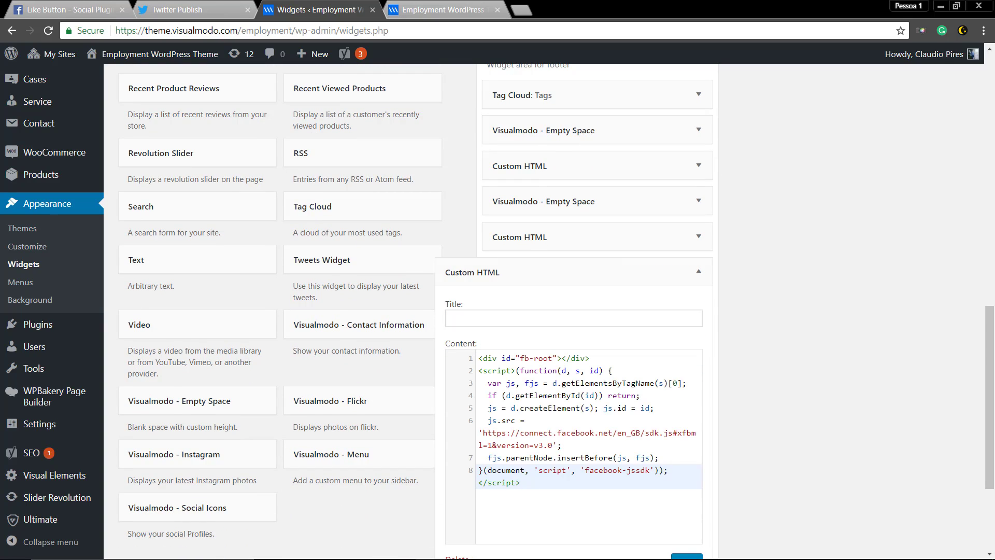
key(Return)
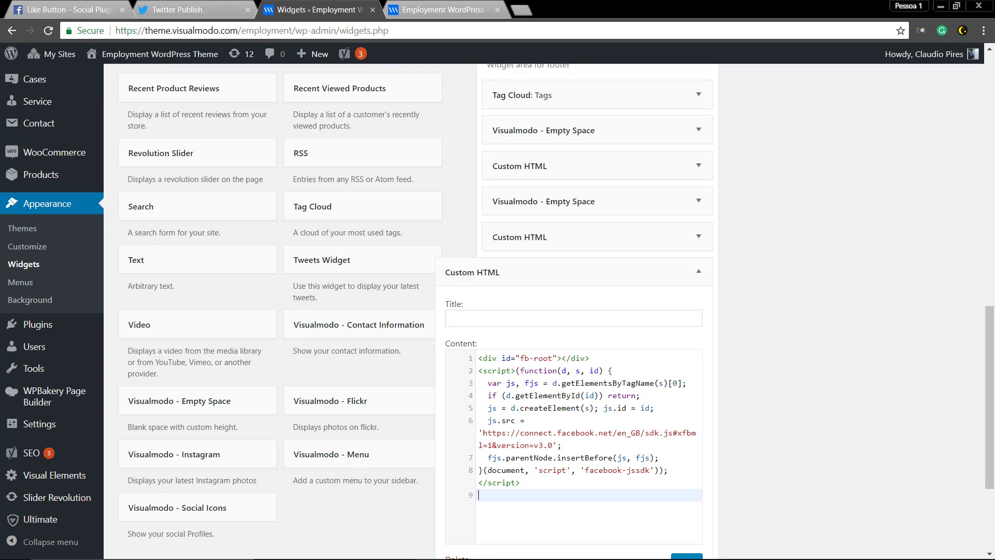
Step: Copy the Step 3 fb-like button code from Facebook and return to the widgets page
click(67, 10)
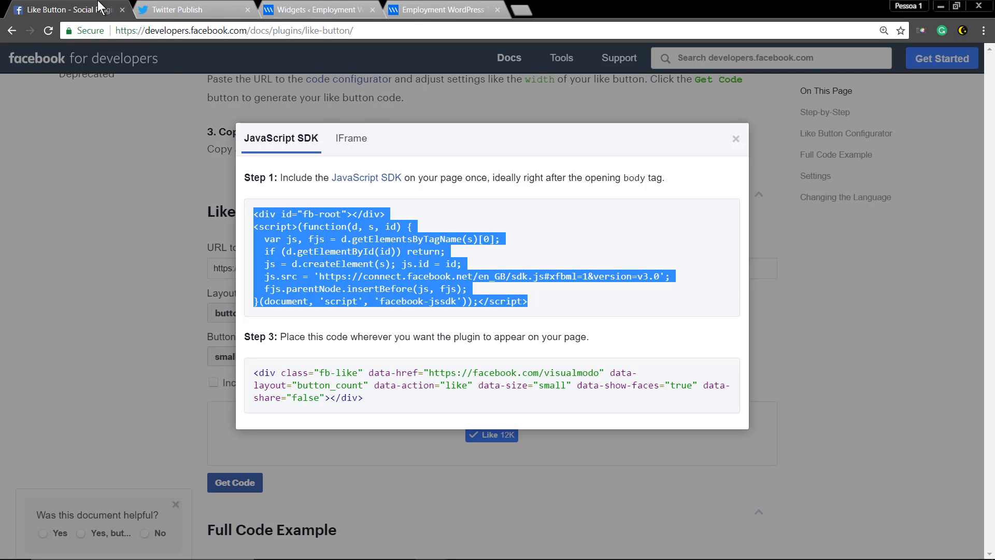
click(364, 372)
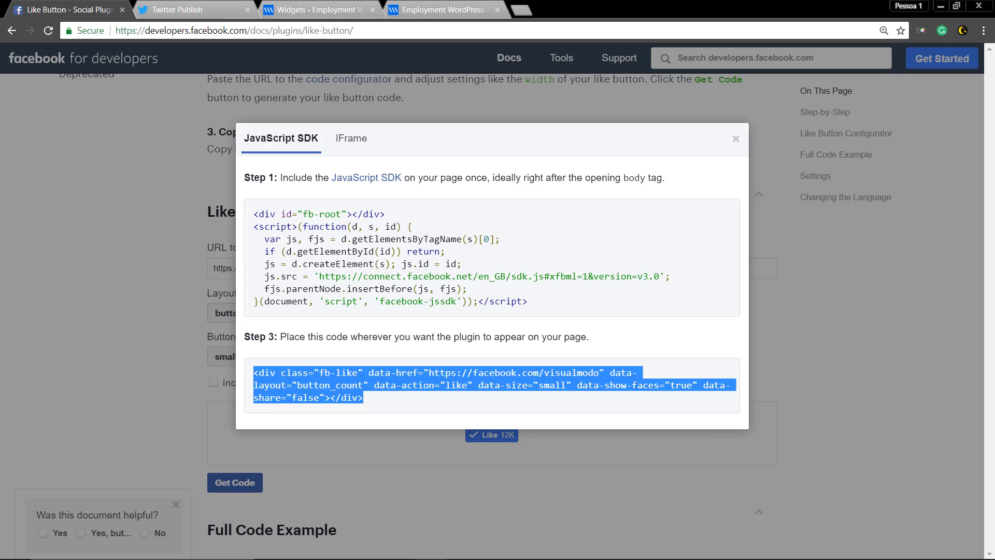
right_click(376, 385)
click(396, 394)
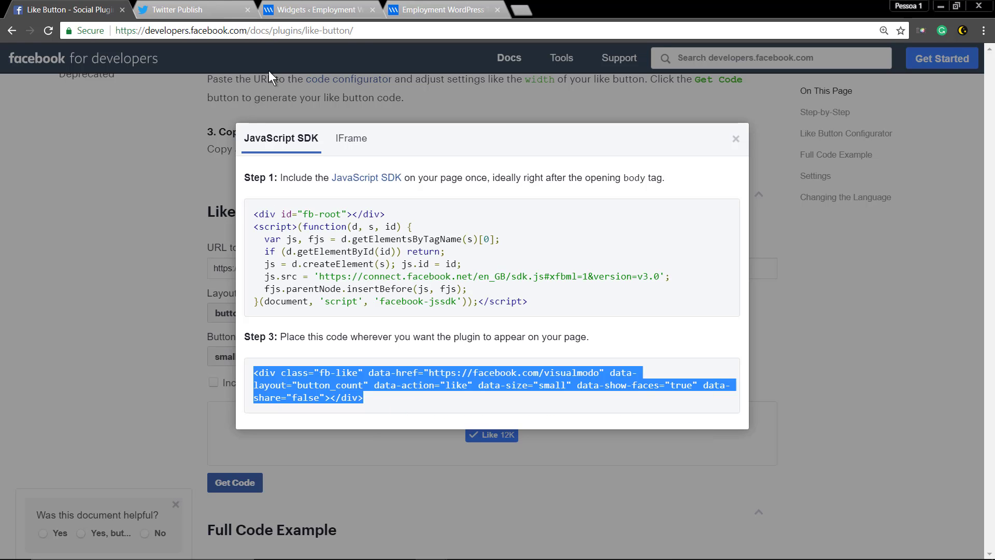
click(318, 10)
Step: Paste the fb-like code below the SDK script, save the widget, and collapse it
click(553, 512)
key(ctrl+v)
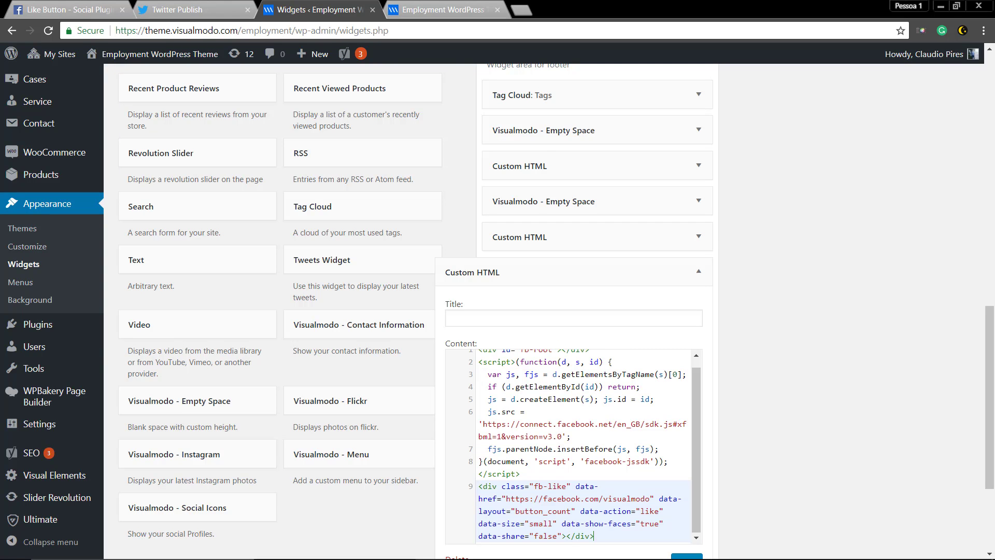
scroll(724, 496, down, 1)
click(687, 498)
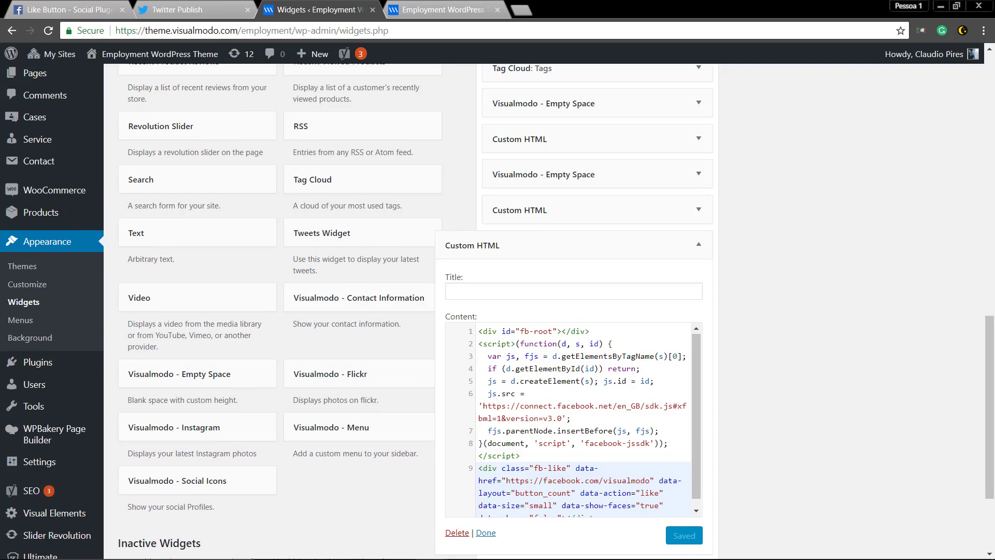
click(699, 271)
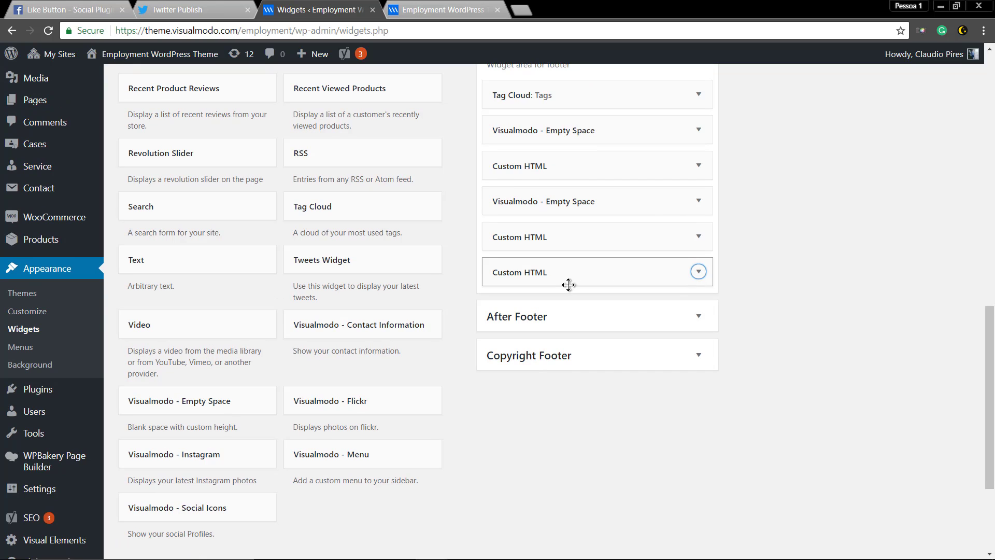
Step: Reload the live Employment site to check the footer Like button, then return to Widgets
click(406, 10)
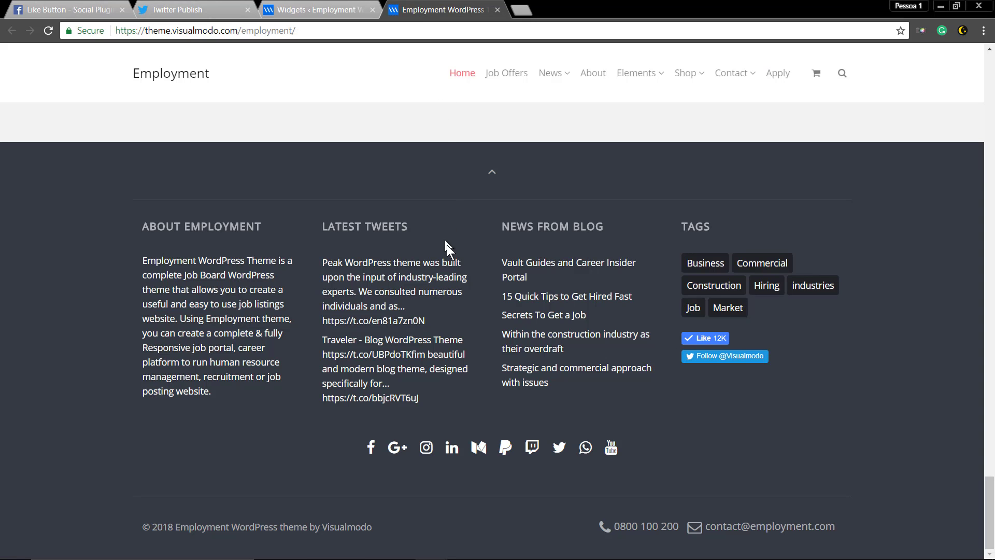
key(F5)
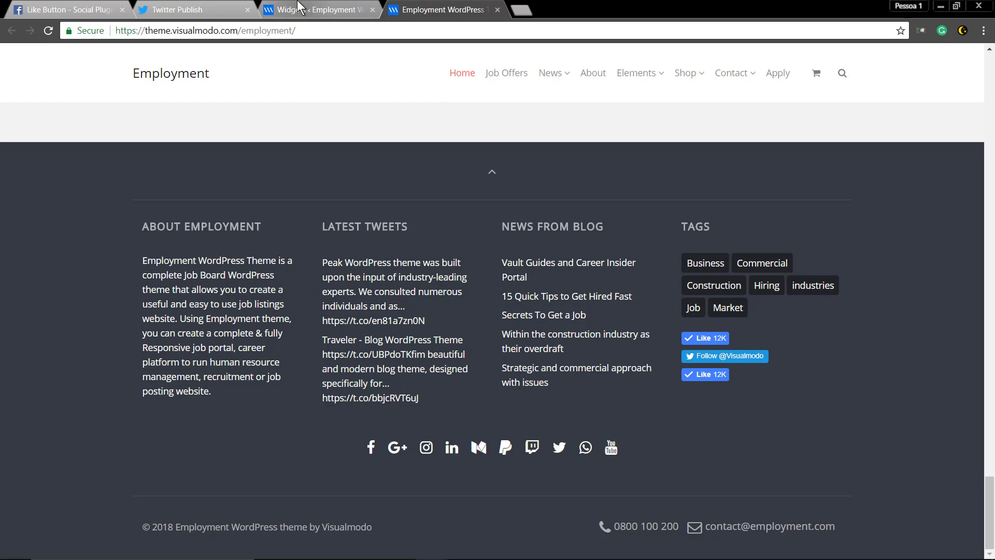
click(311, 9)
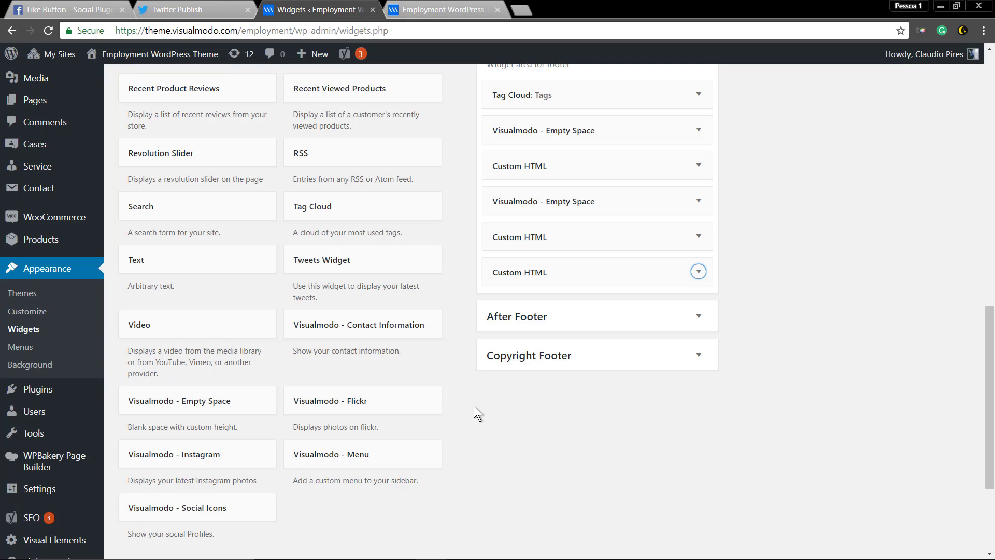
Step: Drag the duplicate Custom HTML widgets out of Fourth Footer and reload the site to confirm one Like button
scroll(473, 406, up, 3)
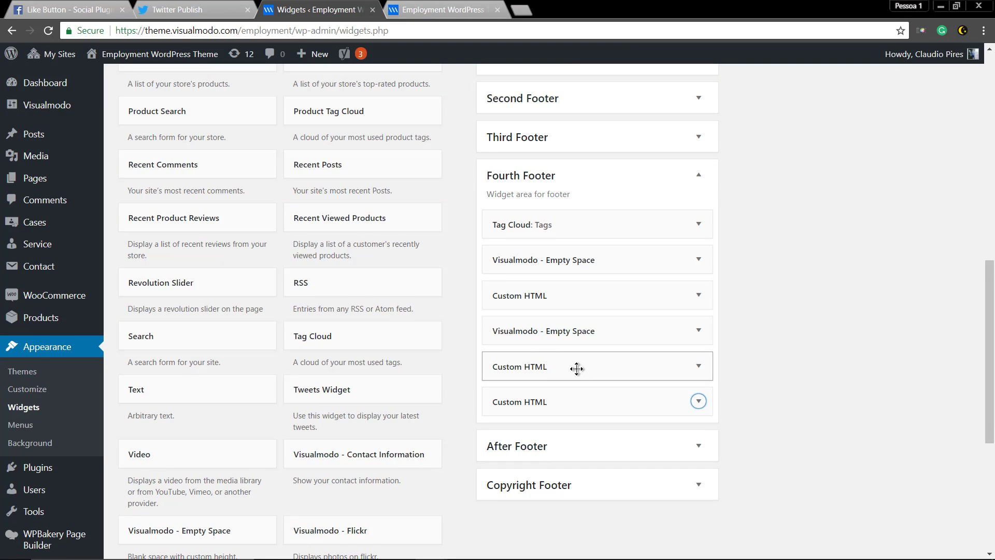
drag(576, 368, 318, 337)
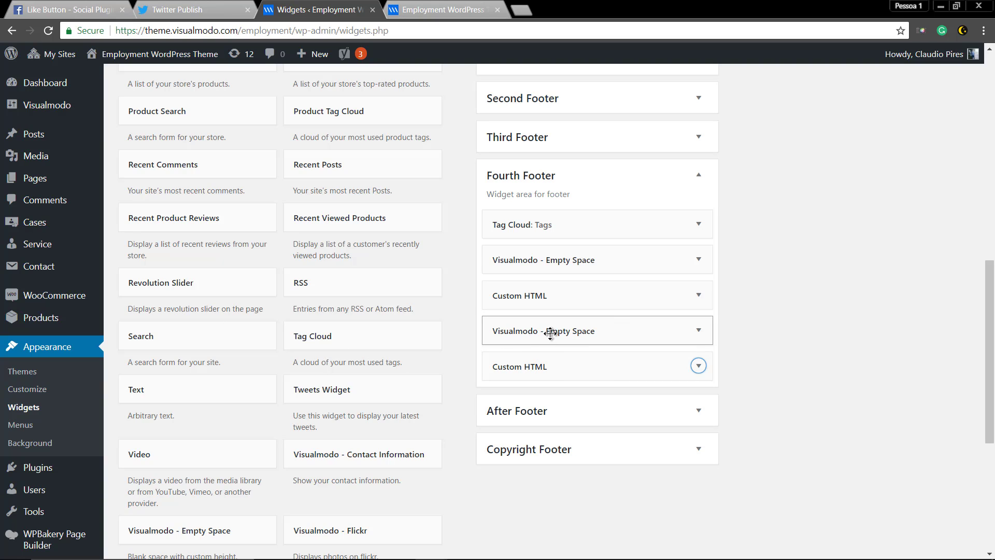
drag(550, 333, 591, 358)
drag(564, 295, 257, 293)
click(409, 7)
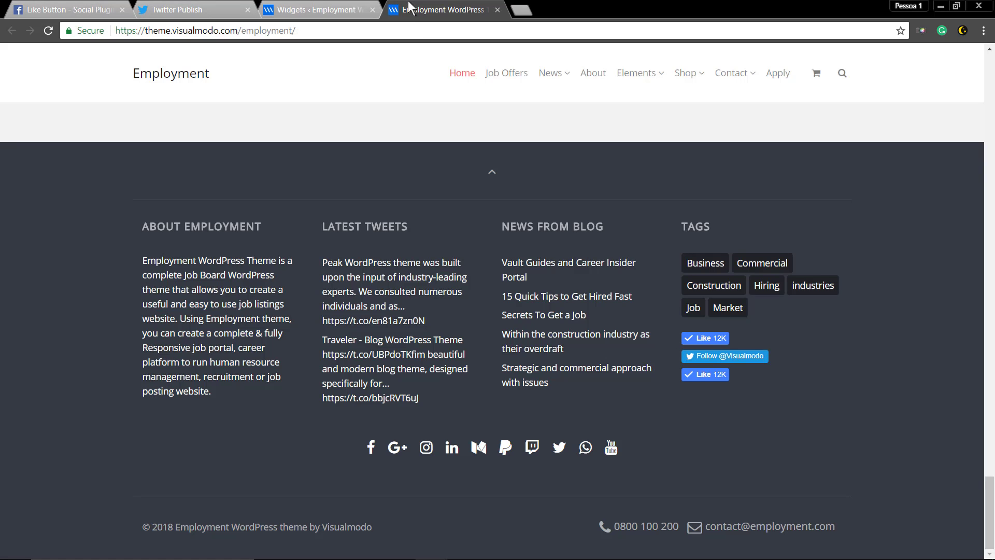
key(F5)
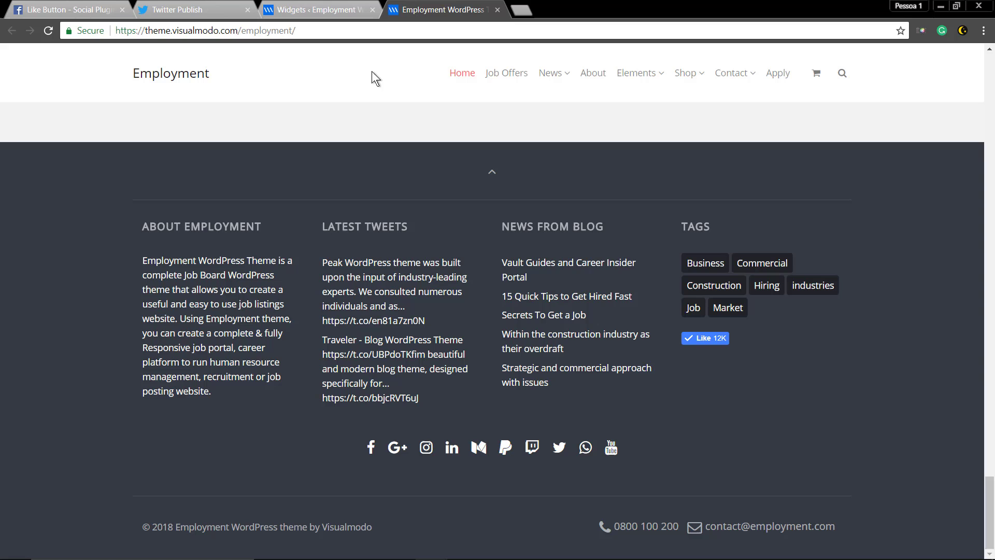
Step: In Twitter Publish, choose the example TwitterDev profile URL and the Follow button option
click(191, 9)
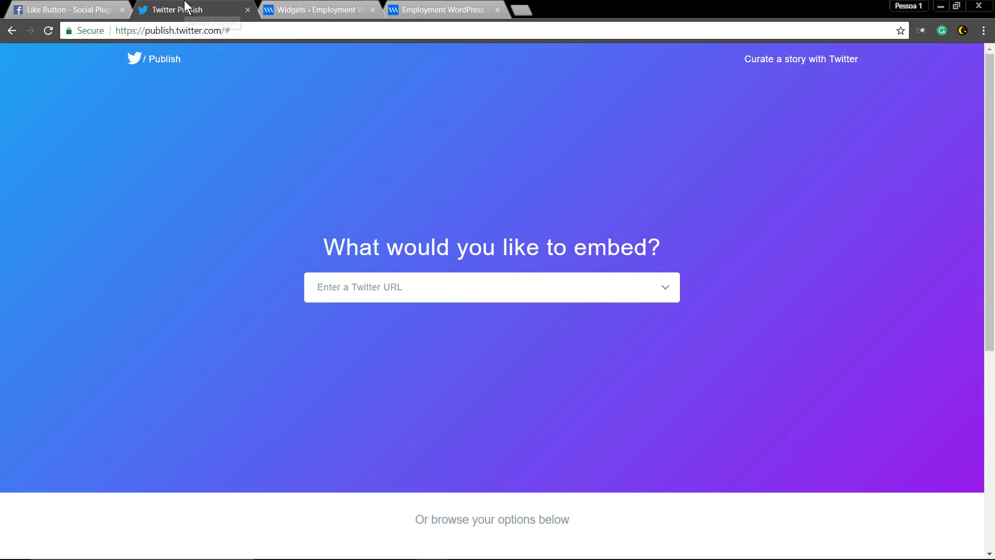
click(363, 286)
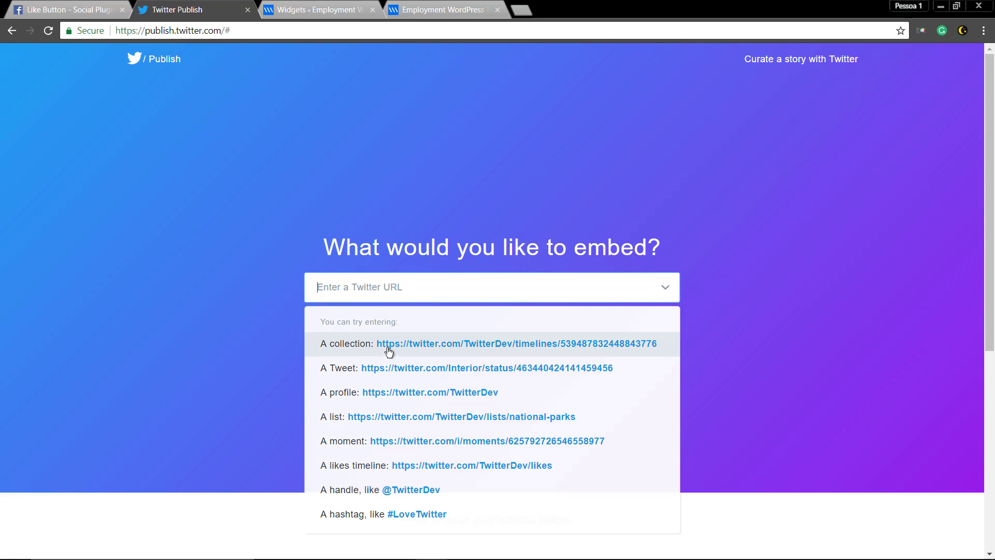
click(400, 393)
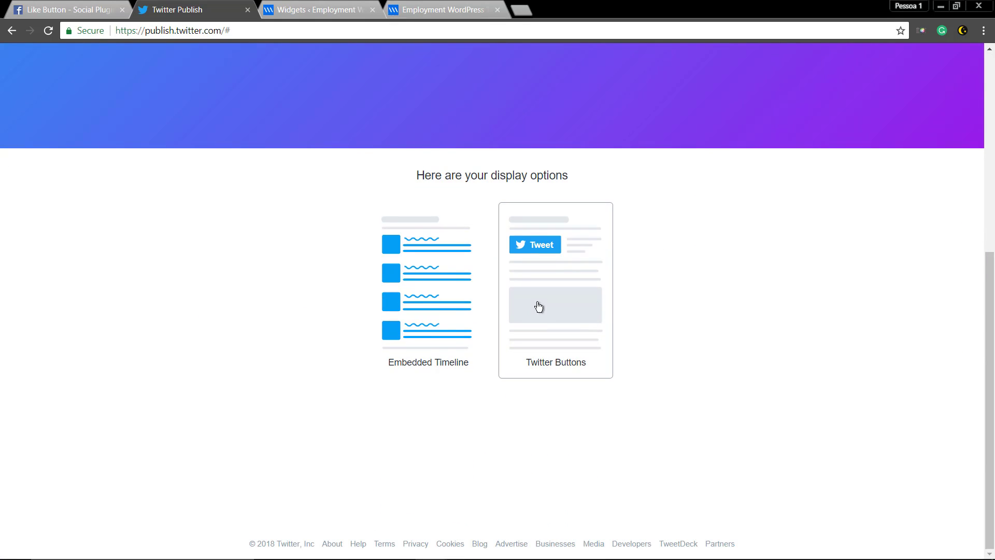
click(539, 306)
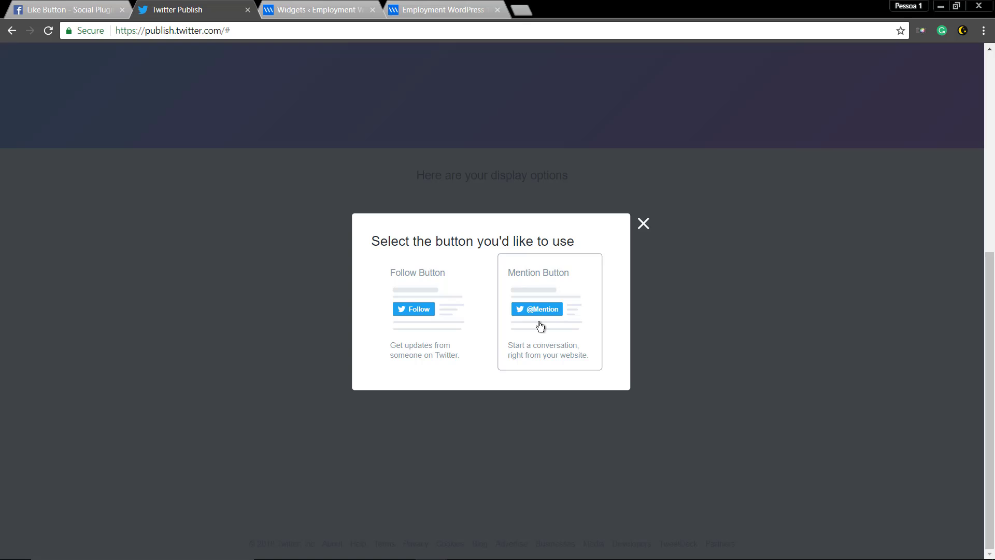
click(460, 310)
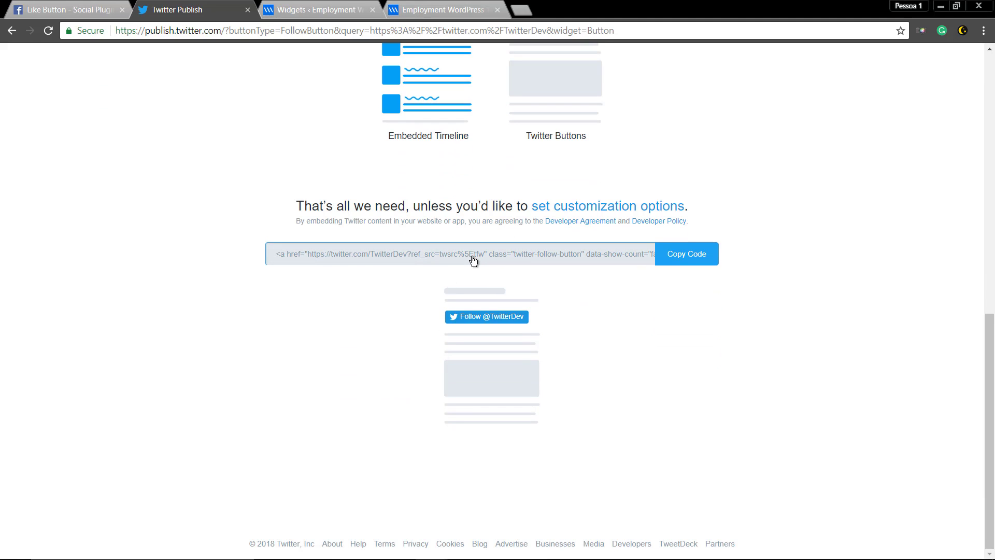
click(424, 258)
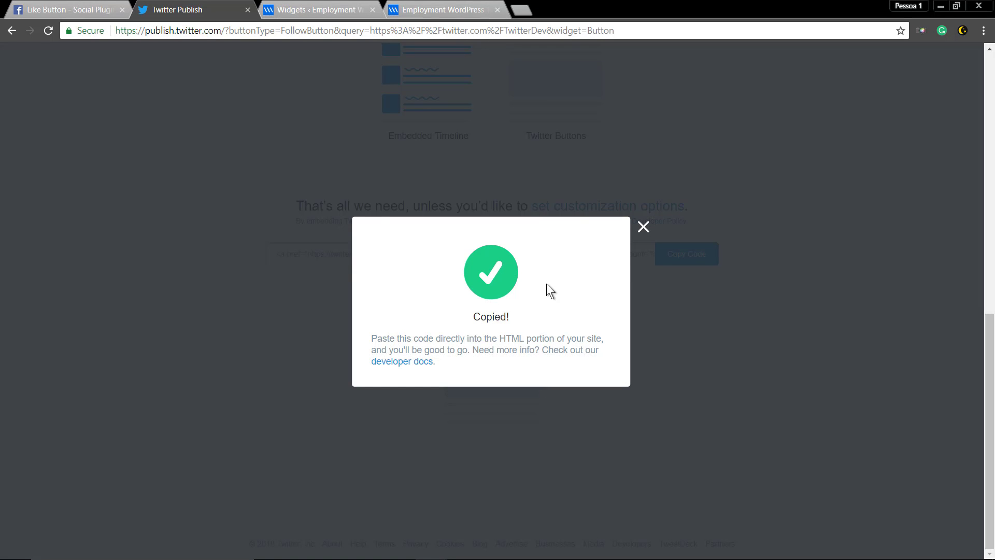
click(643, 227)
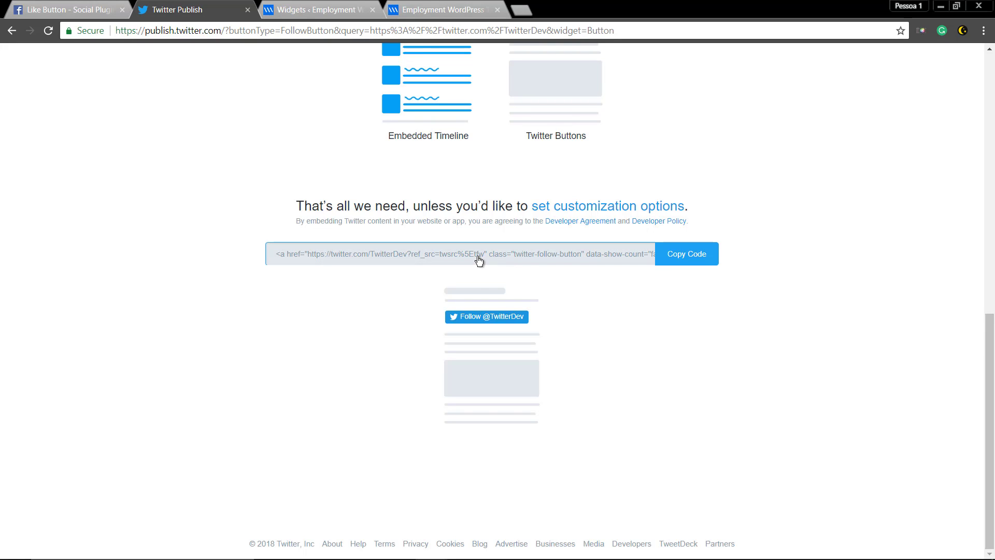
drag(478, 261, 489, 259)
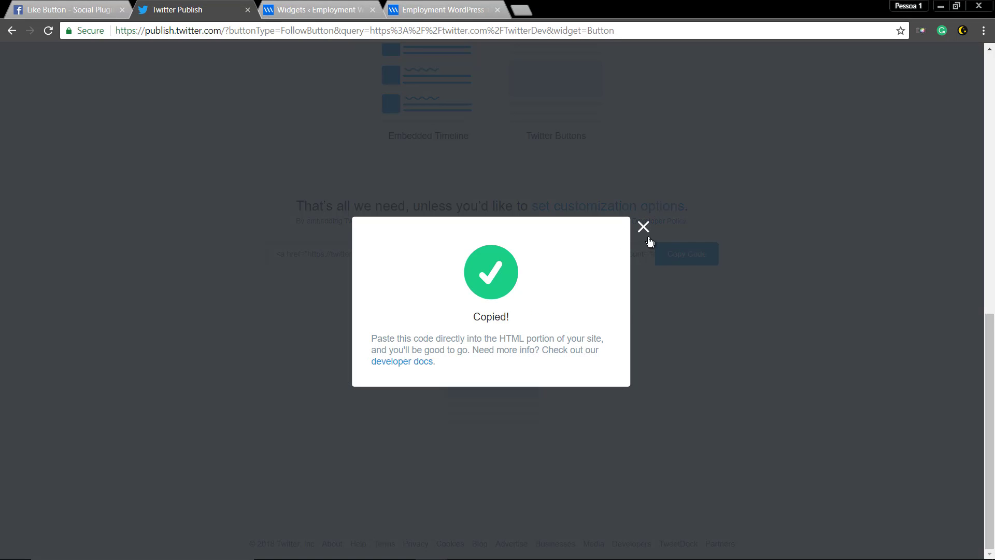
click(644, 228)
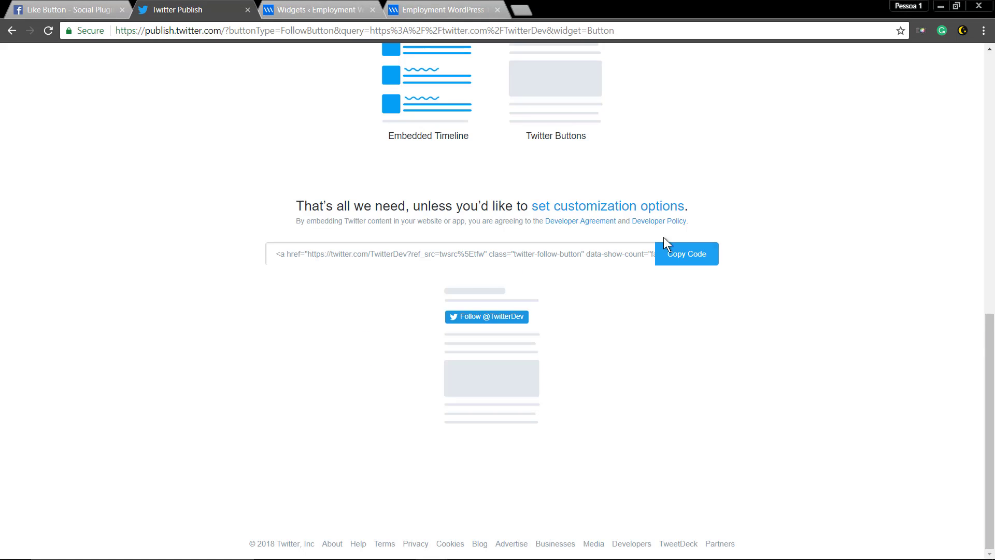
click(695, 256)
Step: Drop a new Custom HTML widget into Fourth Footer, paste the Twitter Follow code, and save it
click(279, 9)
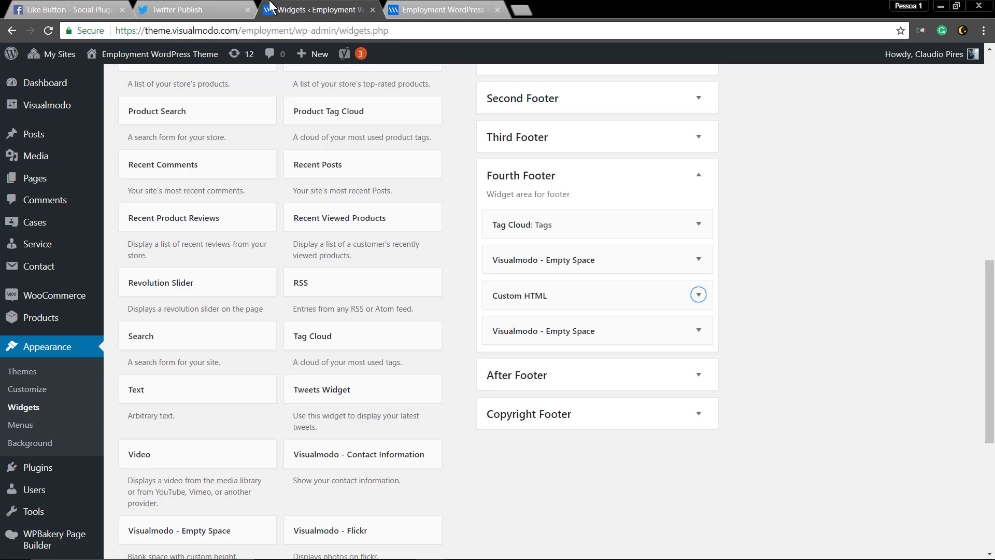
scroll(255, 226, up, 5)
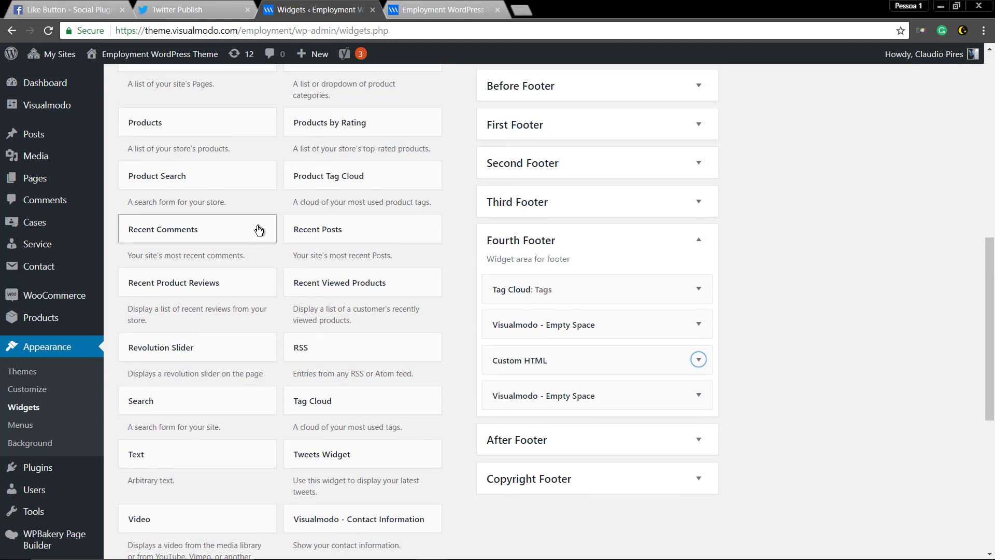
scroll(244, 236, up, 2)
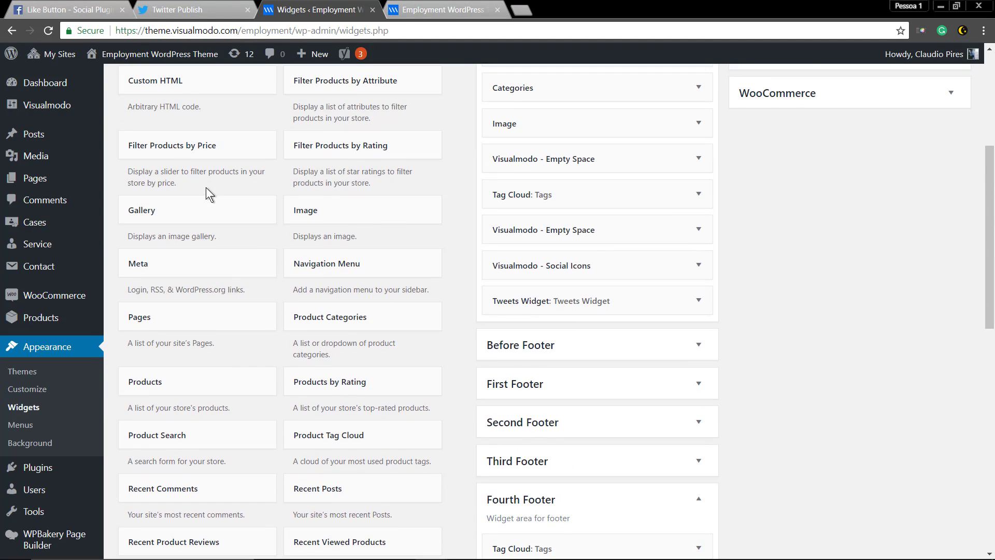
scroll(187, 176, up, 1)
drag(176, 151, 601, 414)
scroll(399, 217, down, 6)
scroll(556, 311, down, 1)
key(ctrl+v)
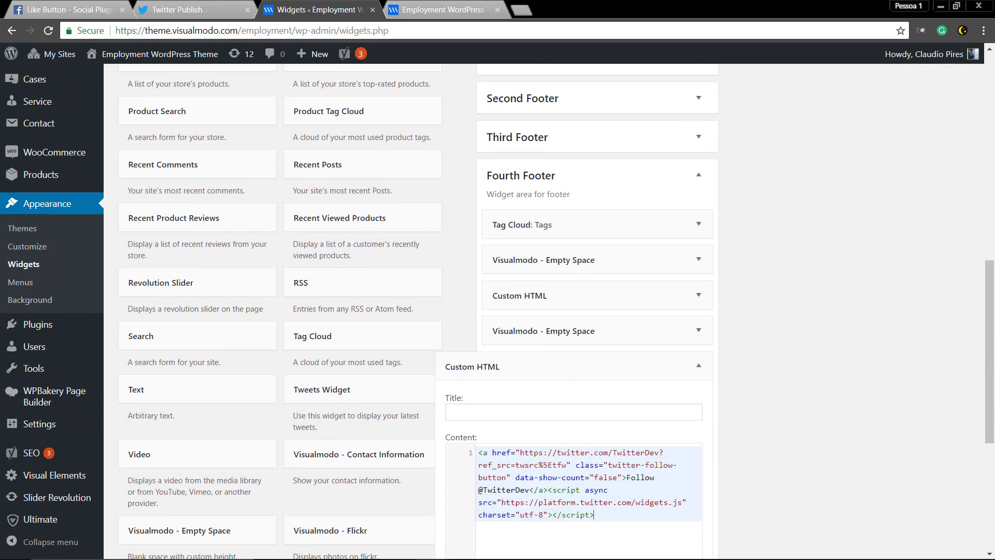
scroll(545, 444, down, 5)
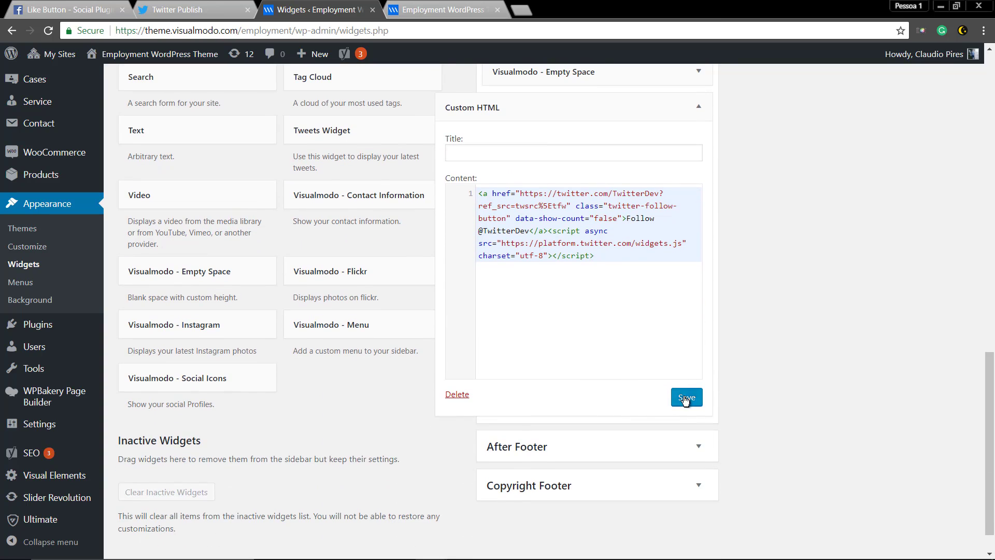
click(686, 398)
click(422, 7)
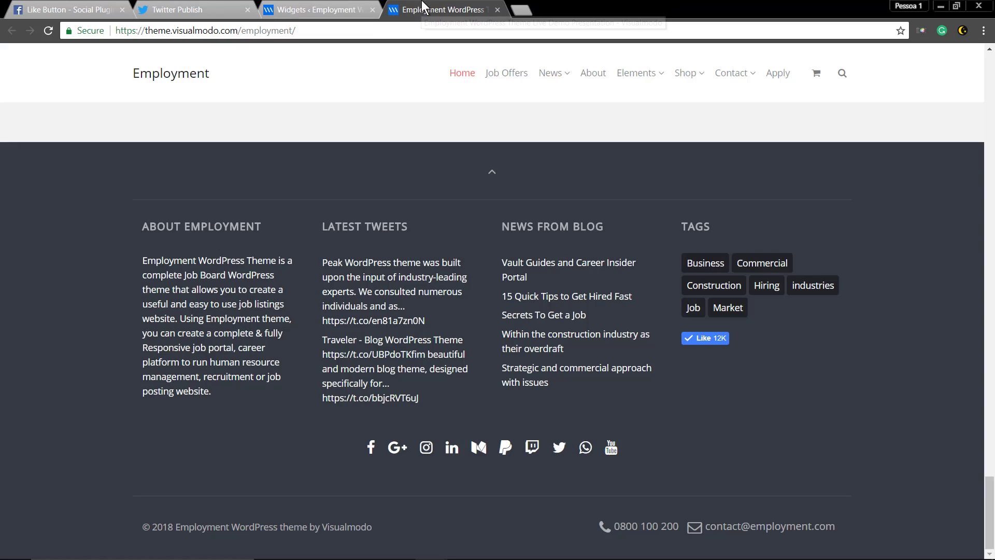
key(F5)
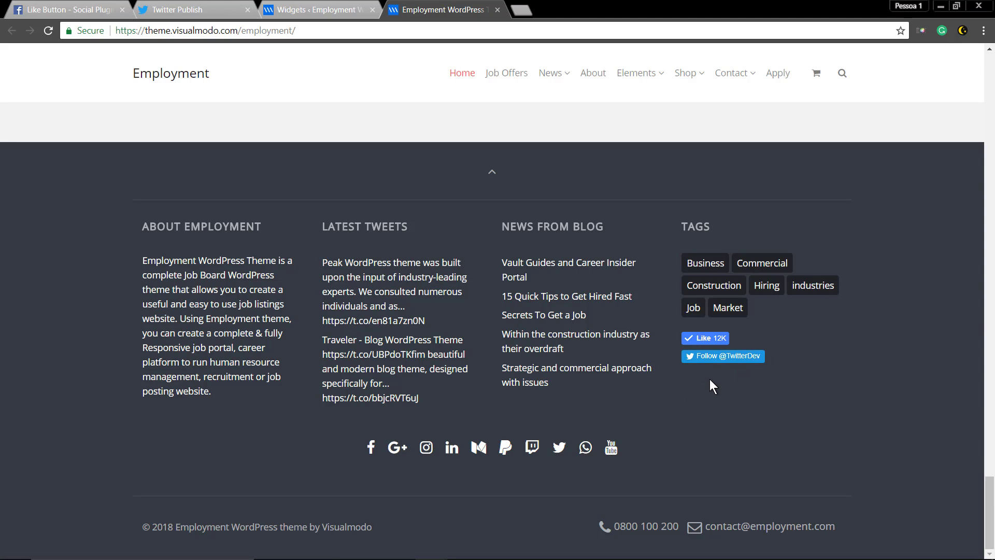
click(332, 9)
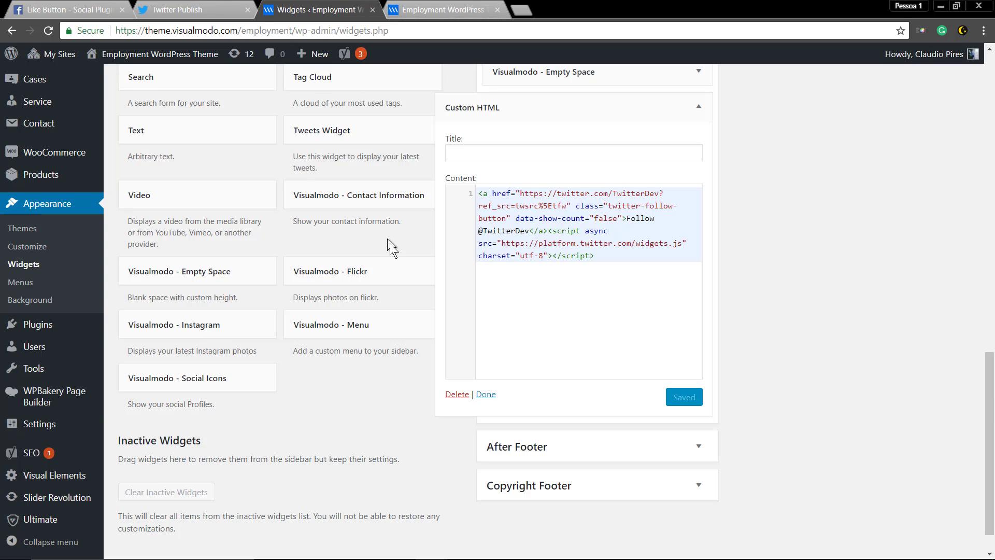
scroll(390, 247, up, 2)
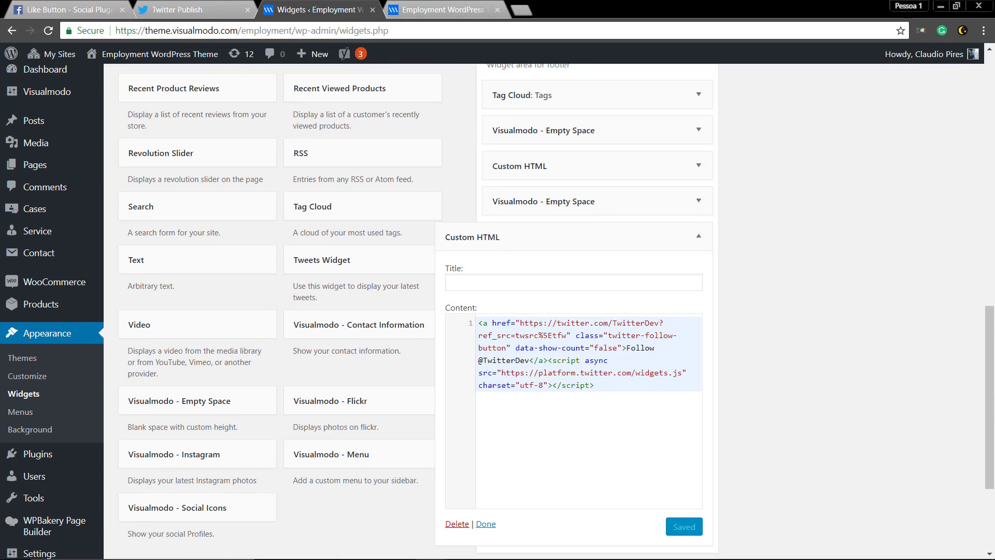